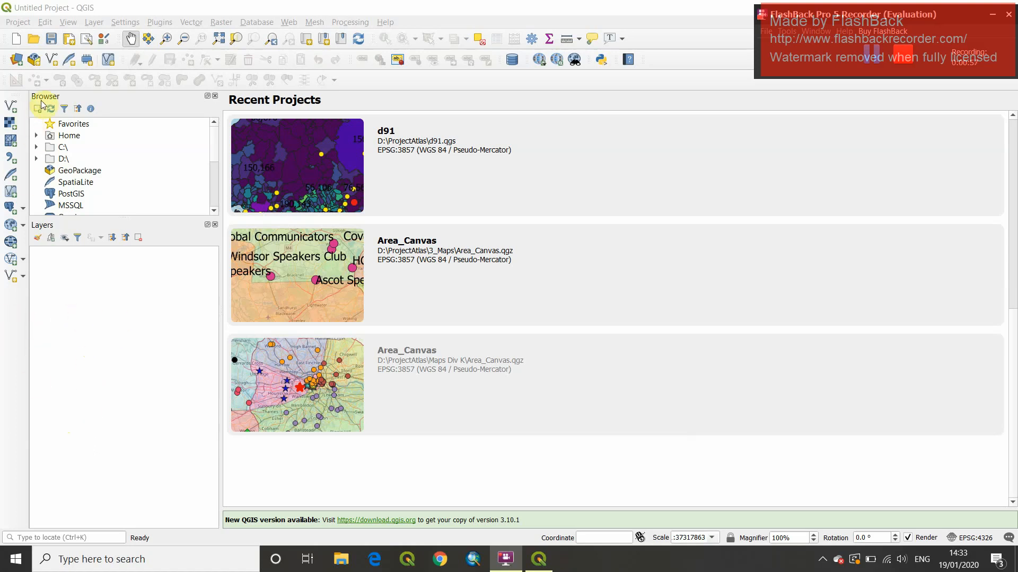
Step: Start a new project and choose the All Clubs CSV file from the Desktop as the source for a delimited text layer
click(16, 40)
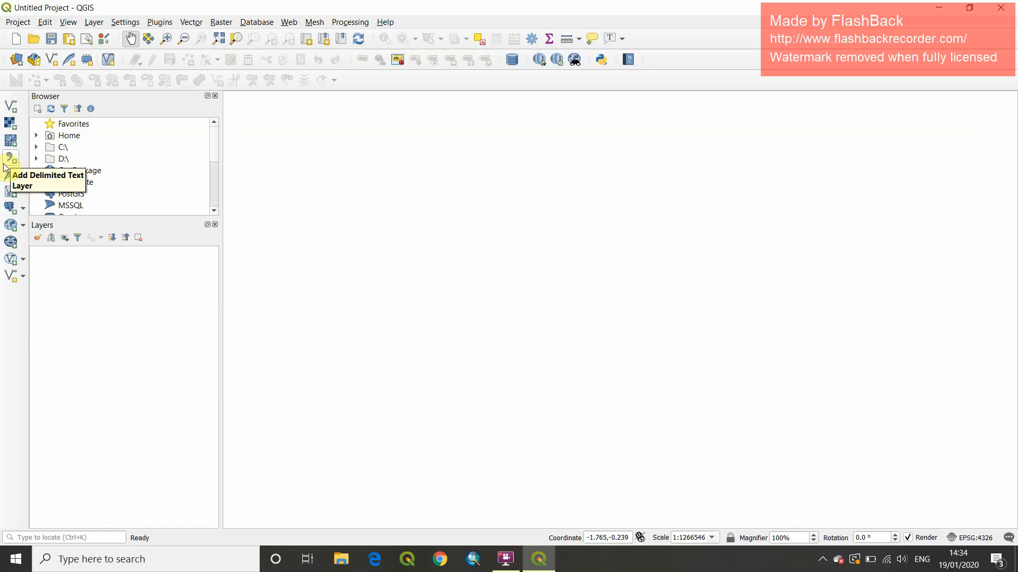
click(94, 22)
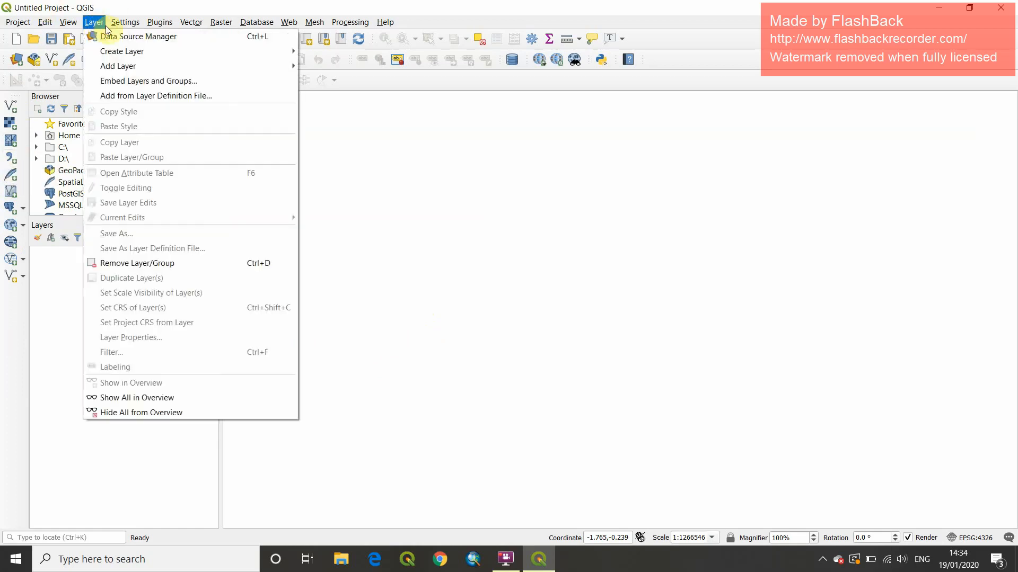
mouse_move(125, 65)
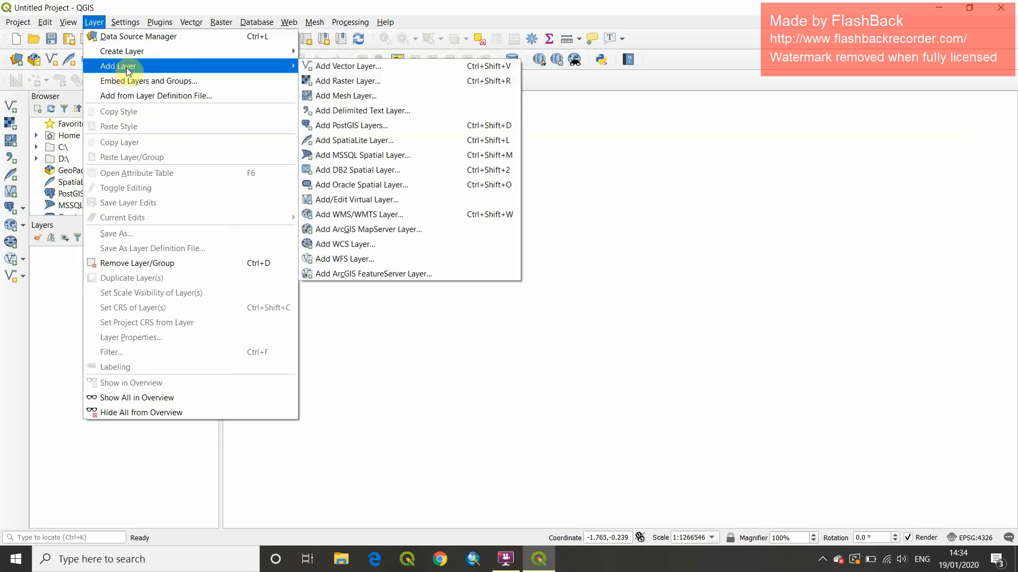
click(343, 114)
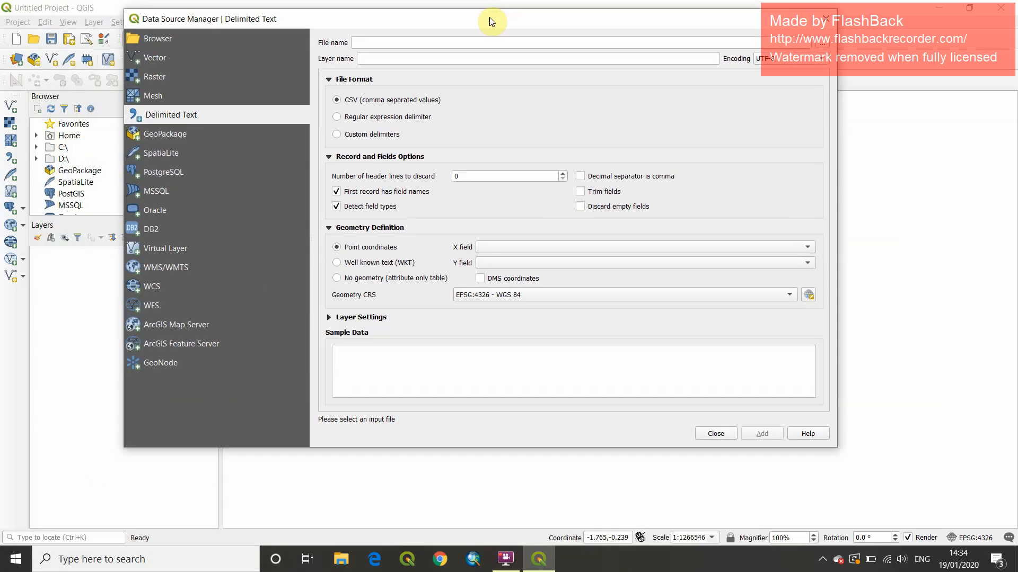
drag(492, 21, 504, 39)
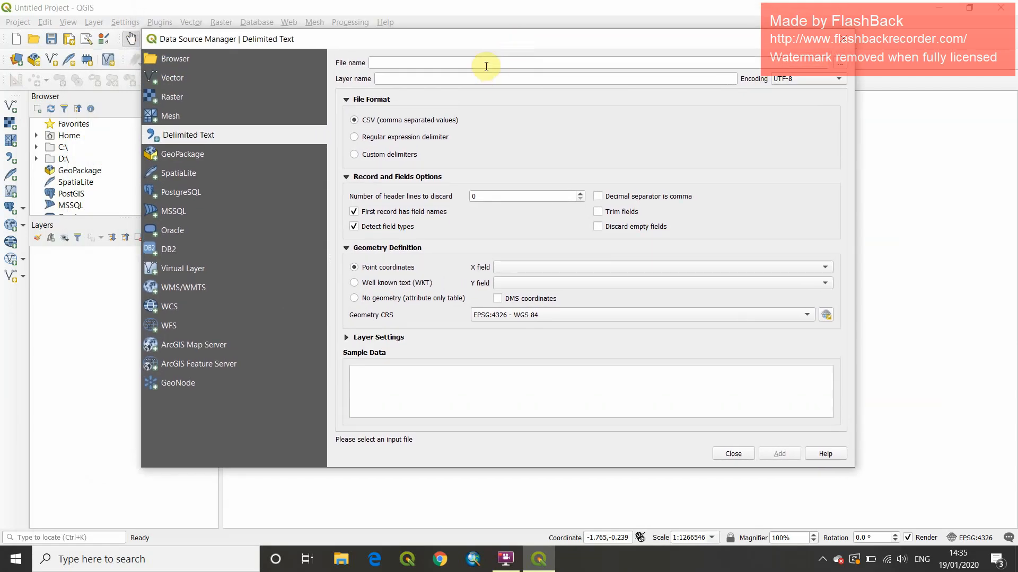
click(830, 69)
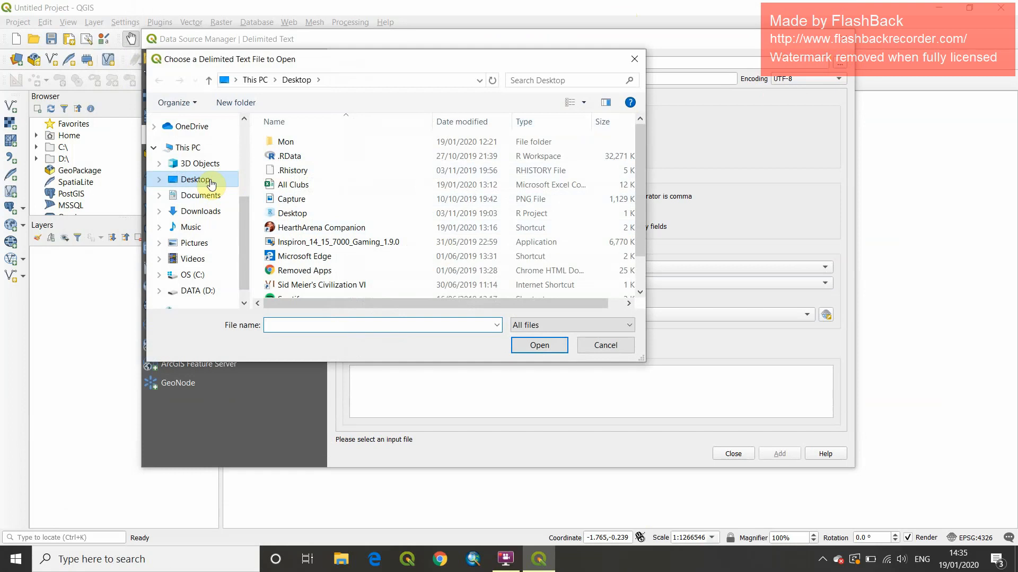
click(293, 185)
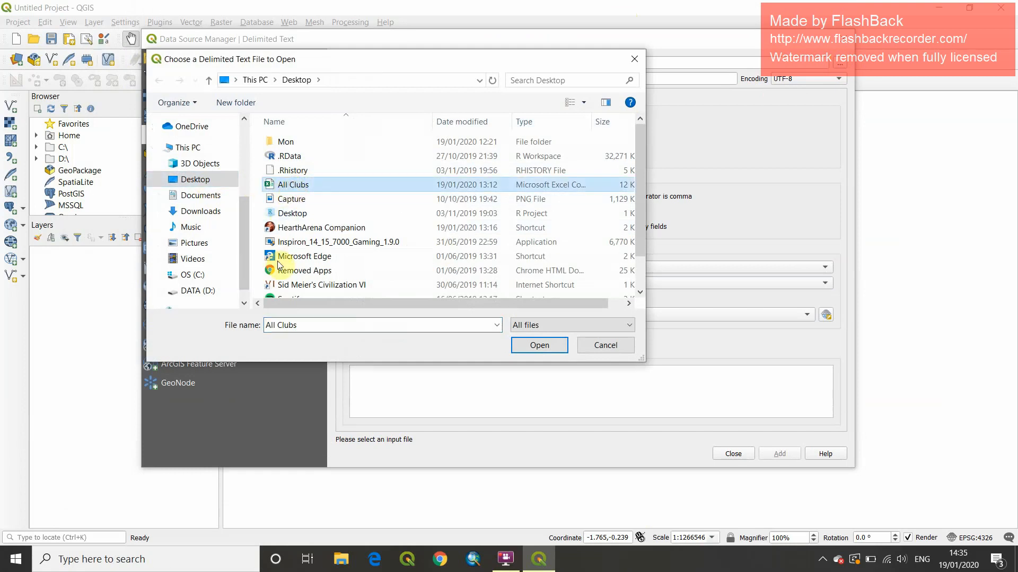
click(536, 352)
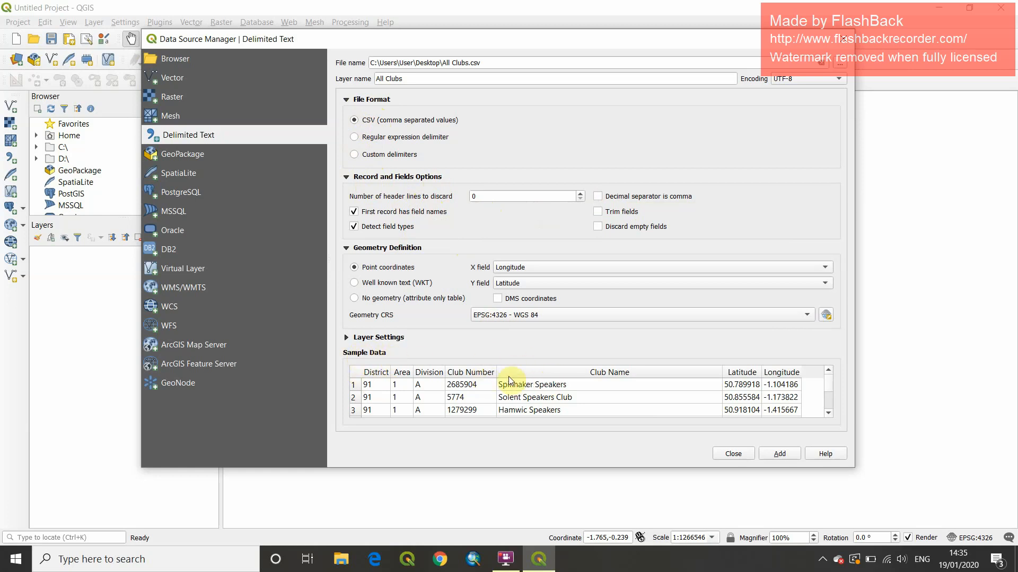
Step: Try discarding 2 header lines of the CSV import and reset the number to 0
click(580, 193)
click(580, 194)
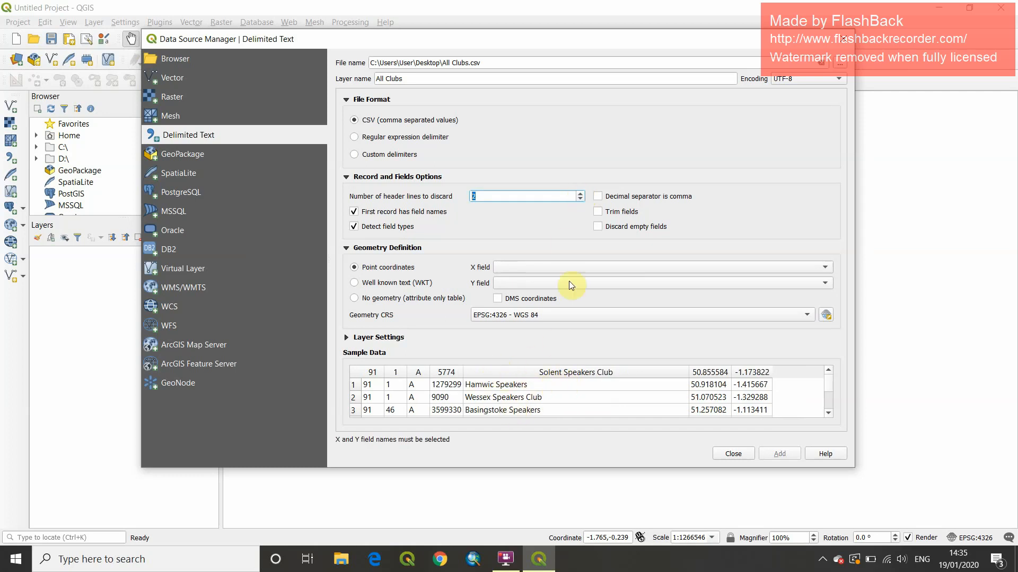
click(581, 199)
click(580, 199)
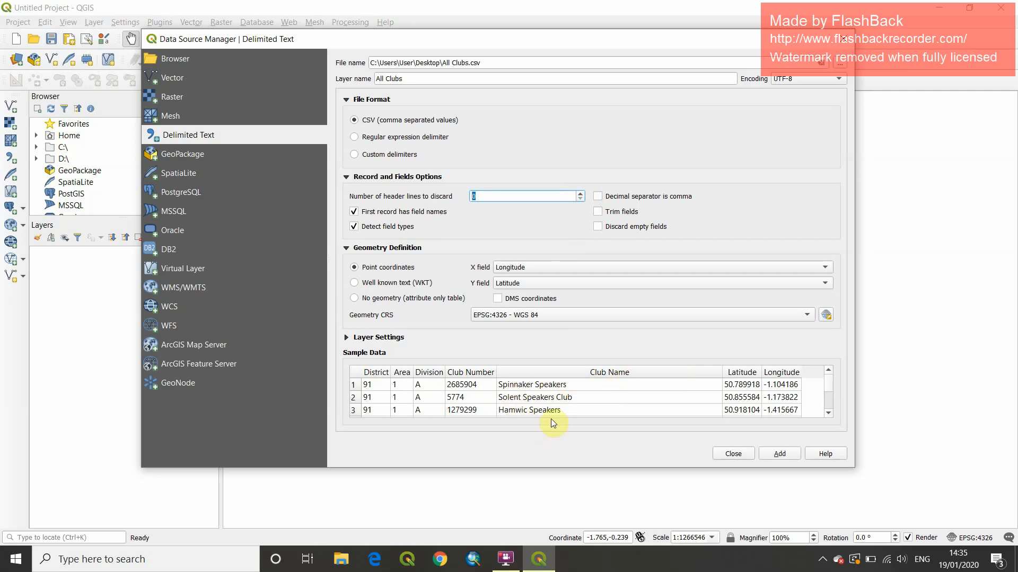
click(481, 225)
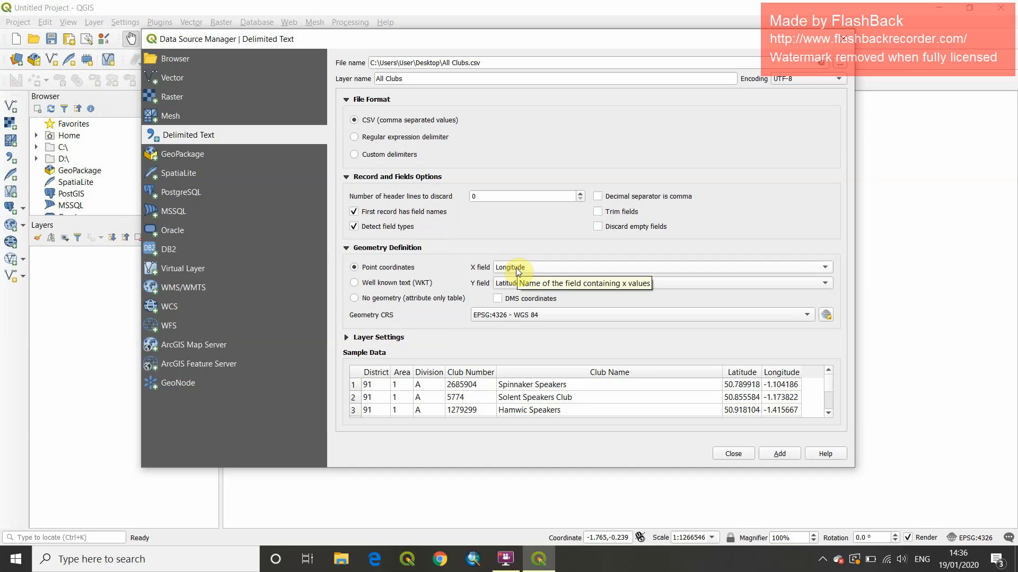
Step: Set the point coordinates' X field to Longitude and the Y field to Latitude
click(585, 269)
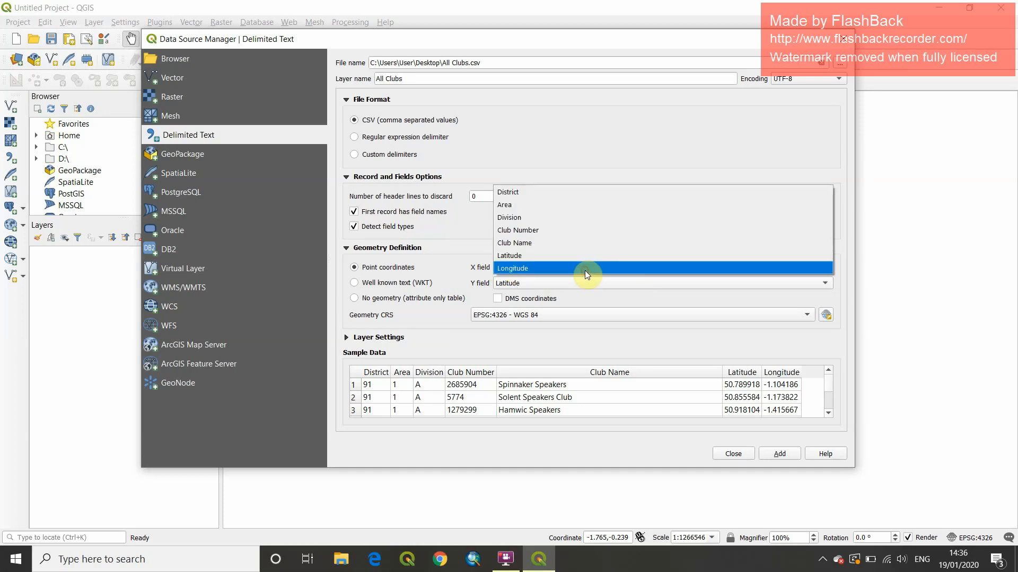
click(585, 269)
click(555, 284)
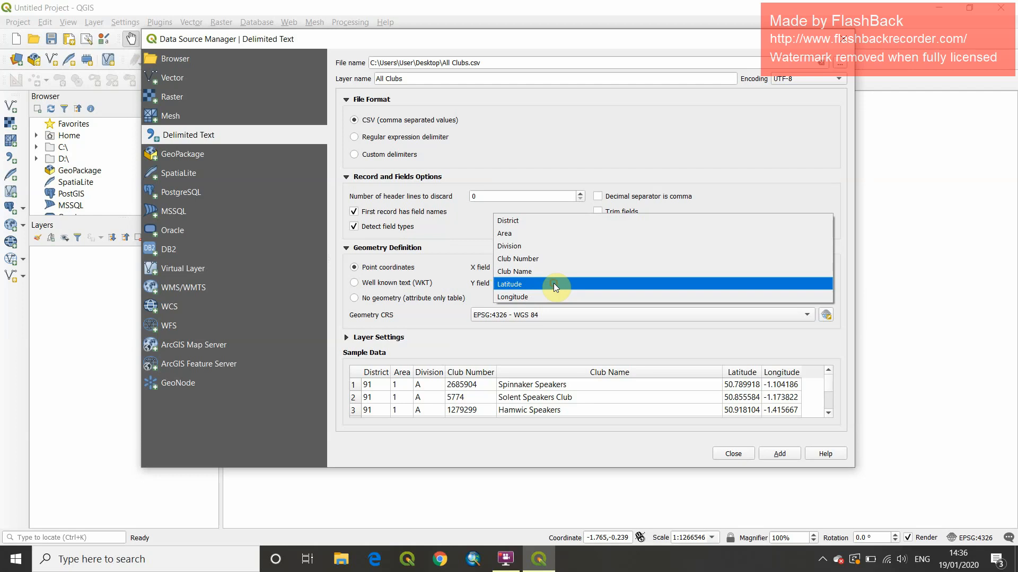
click(554, 285)
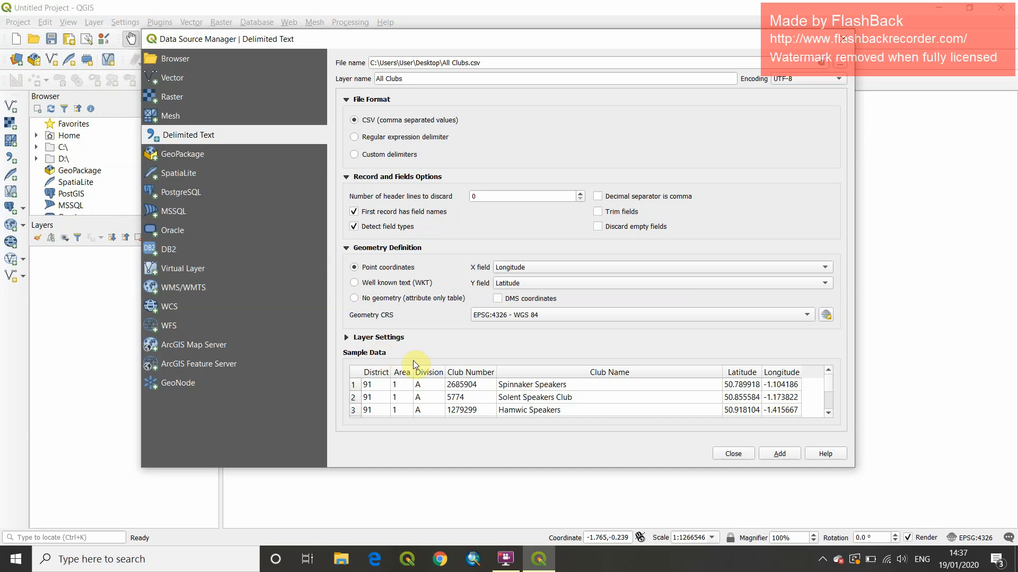
Step: Check the sample data, add the All Clubs points to the map and close the Data Source Manager
scroll(374, 402, down, 4)
scroll(451, 398, up, 4)
scroll(453, 406, down, 1)
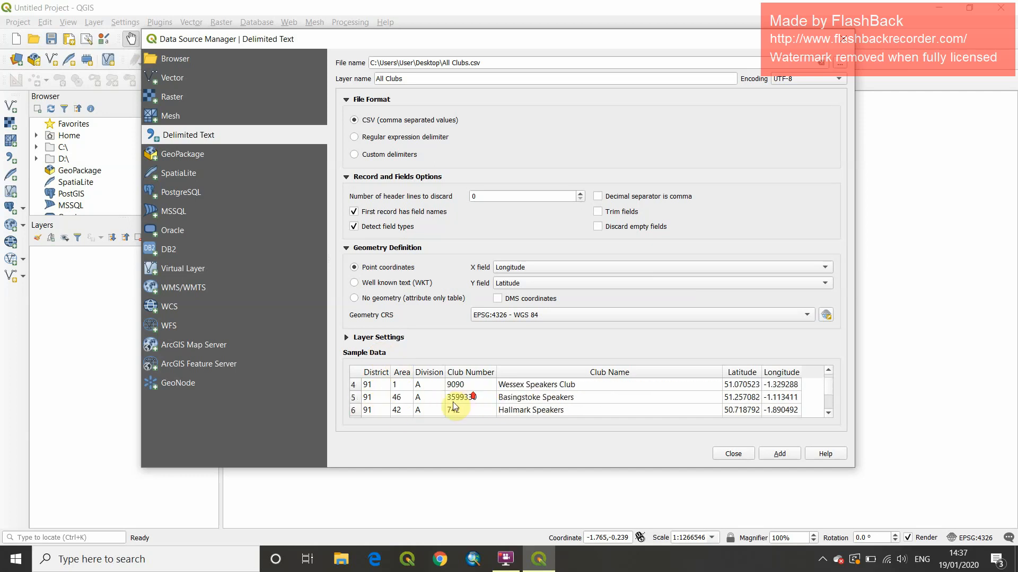
scroll(453, 407, up, 1)
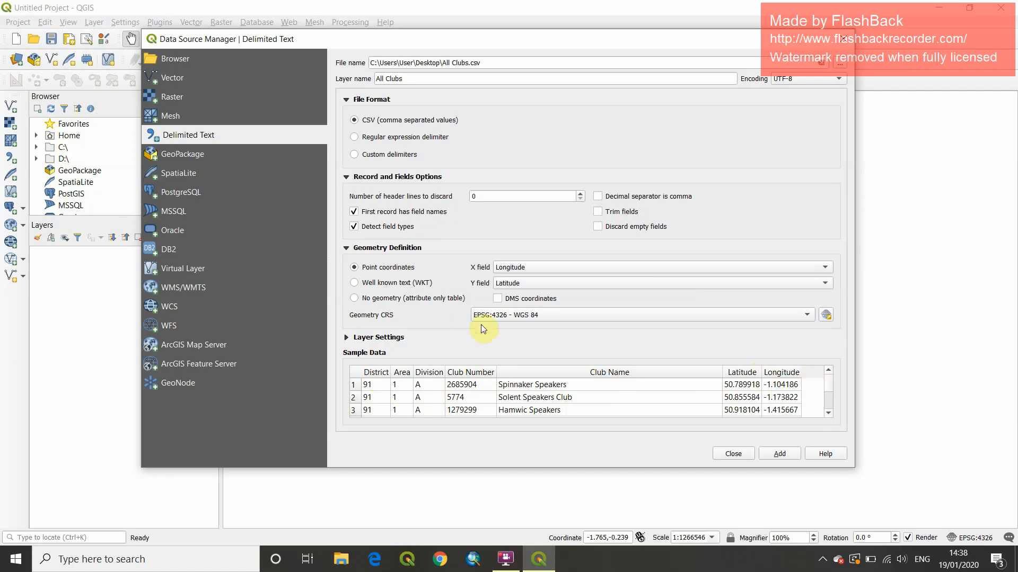
click(785, 456)
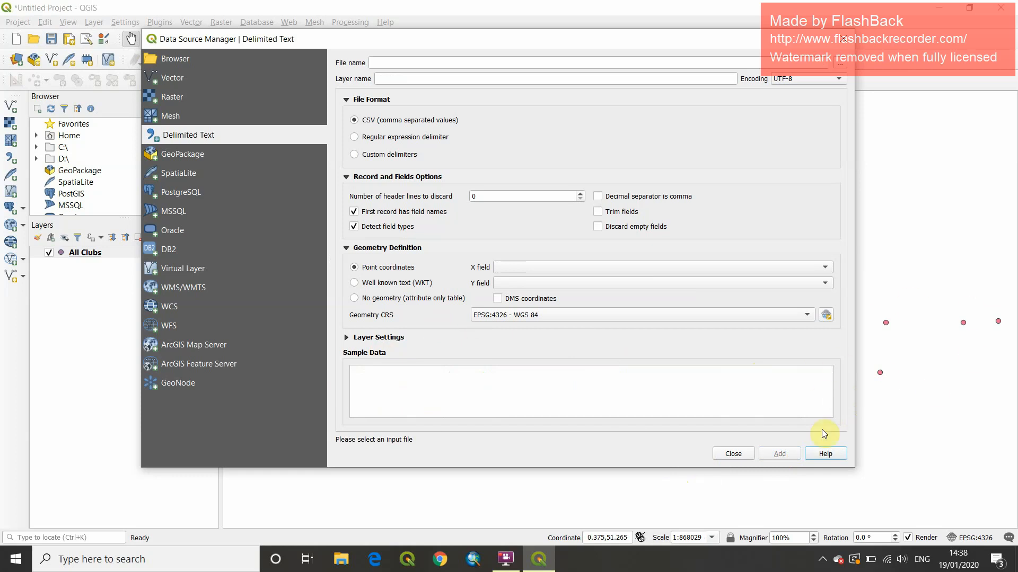
click(732, 454)
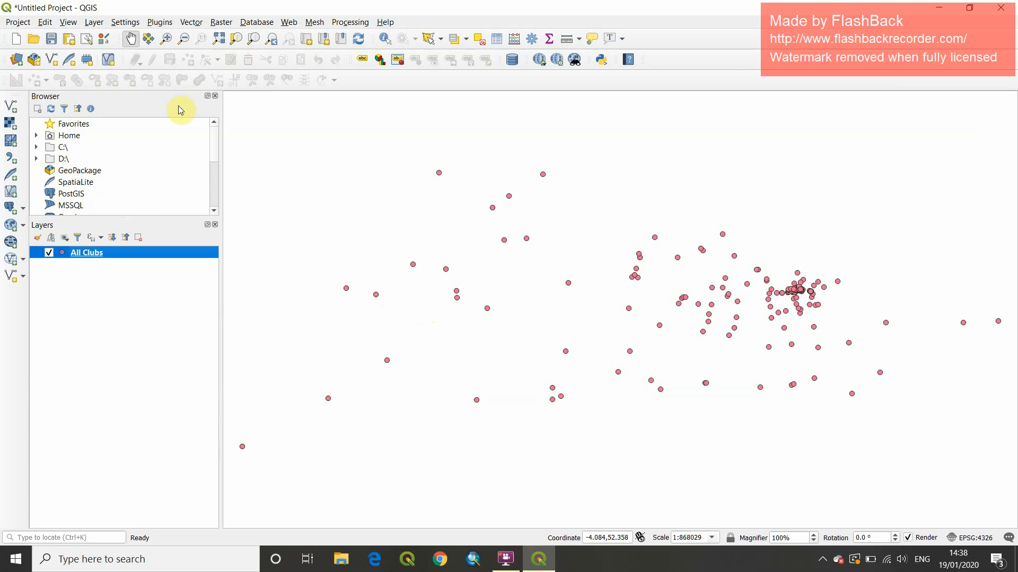
Step: Search the plugin list for "quick" and review the installation details of the QuickMapServices plugin
click(160, 22)
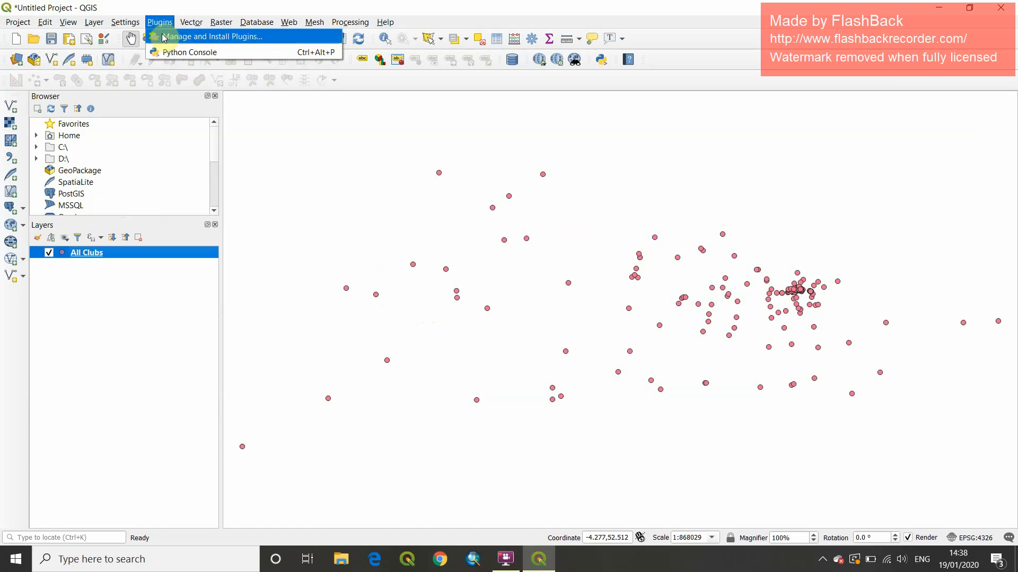
click(164, 37)
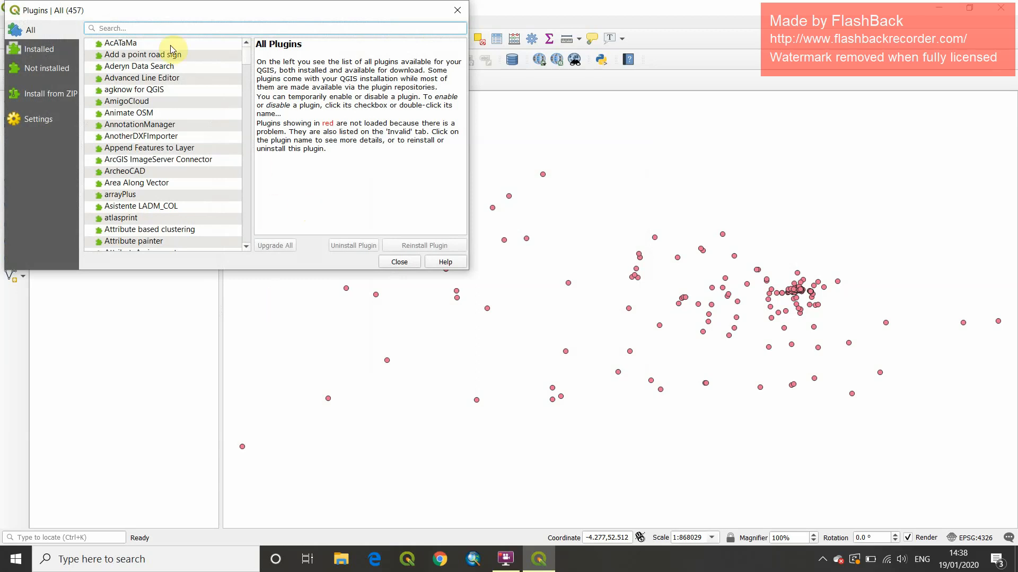
scroll(159, 84, down, 10)
scroll(130, 136, up, 8)
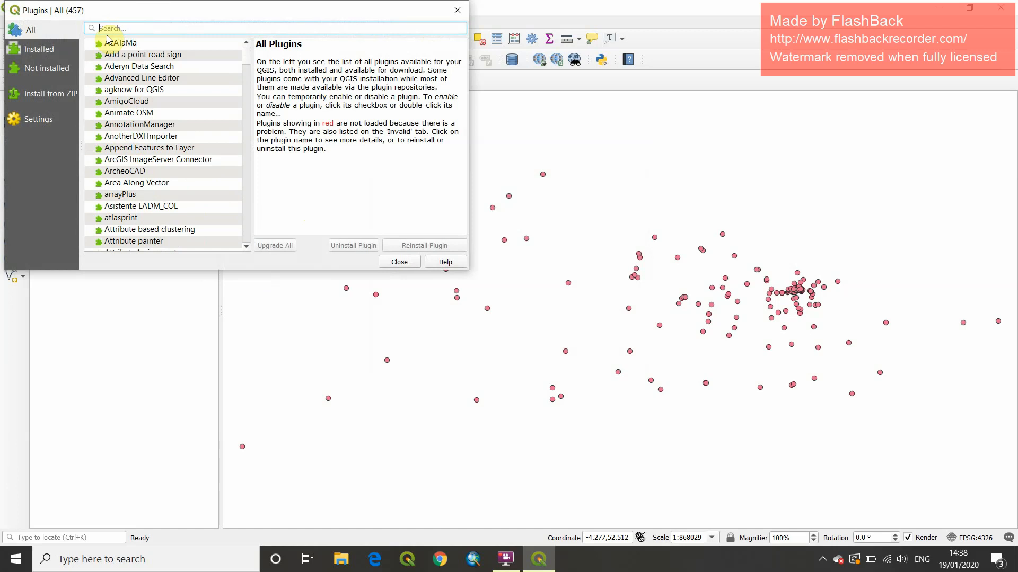
text(quick)
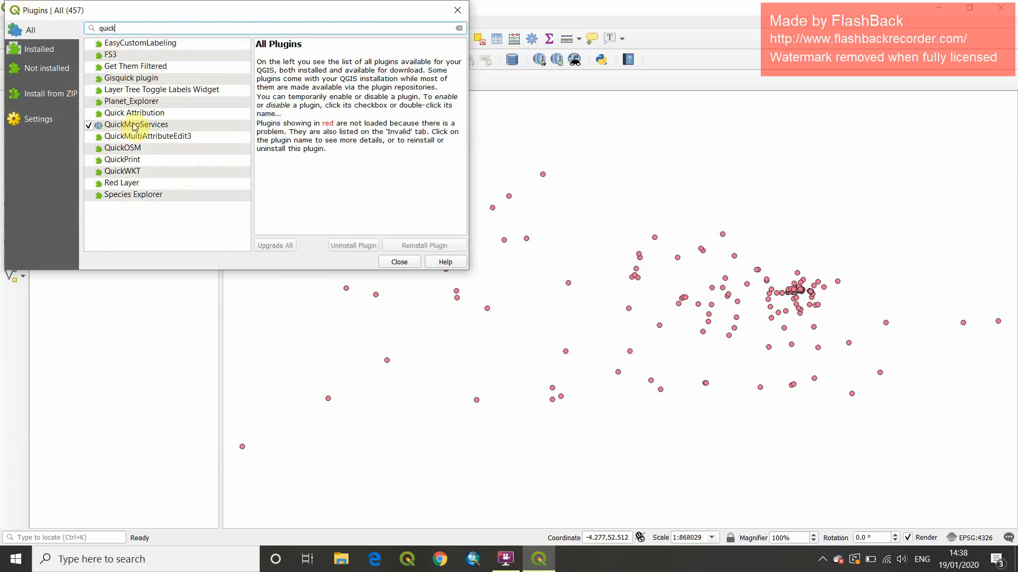
click(153, 128)
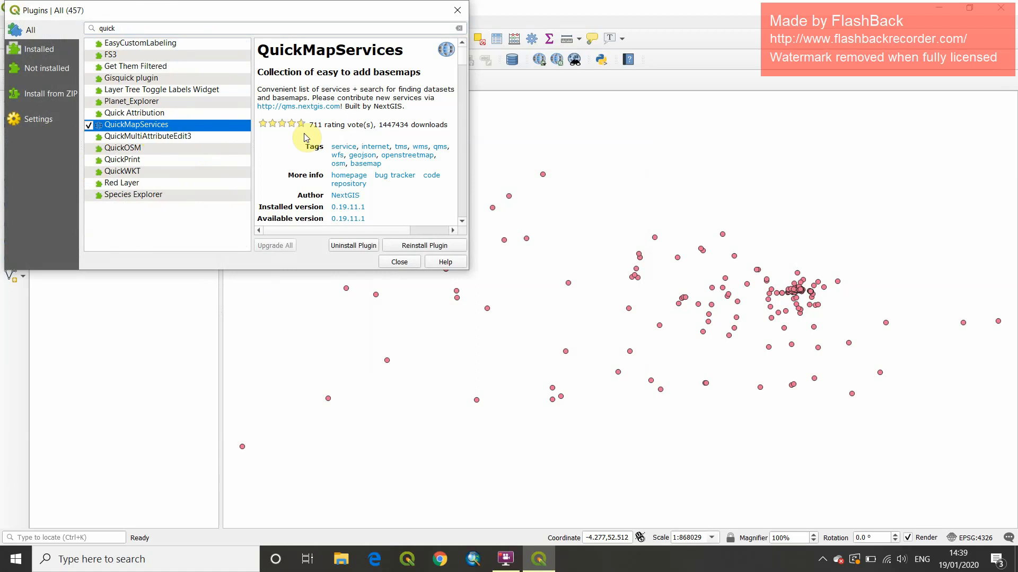
drag(269, 89, 411, 100)
click(412, 101)
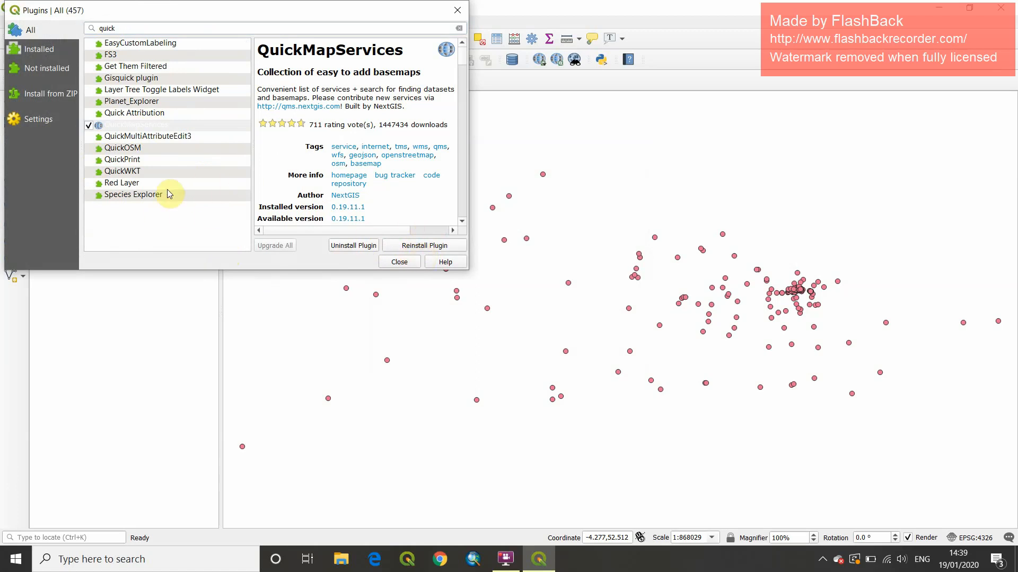
click(154, 137)
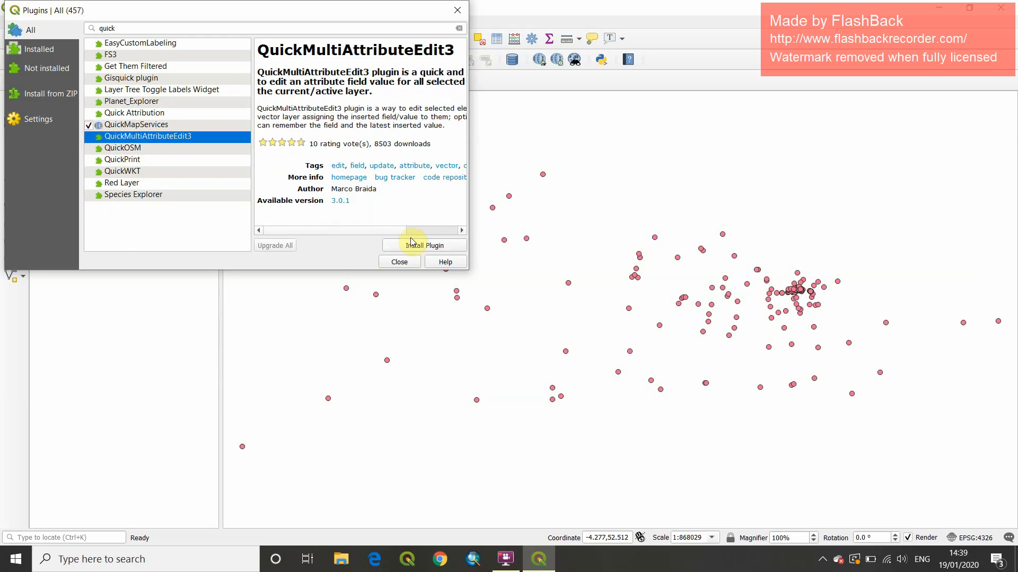
click(150, 125)
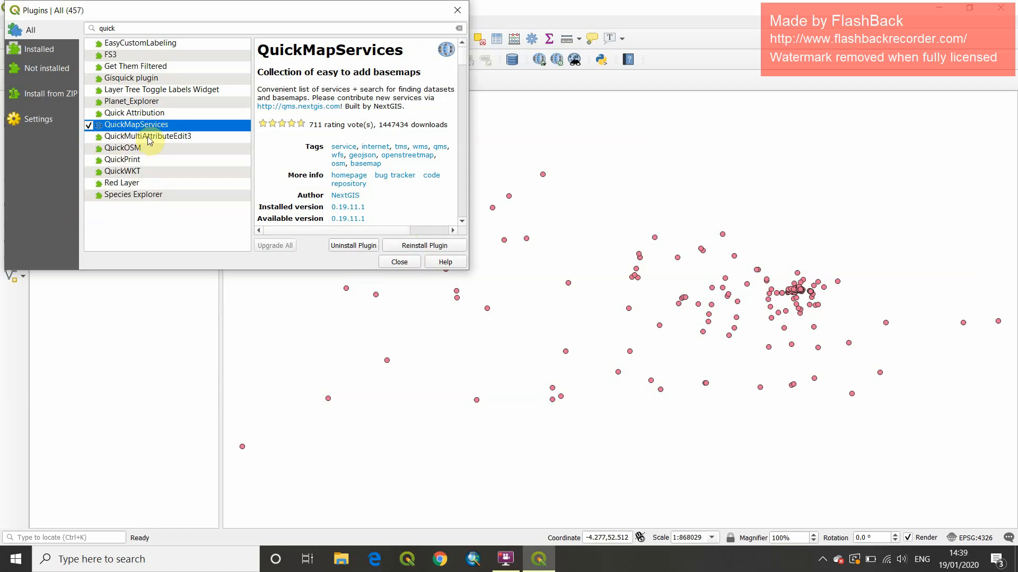
click(399, 262)
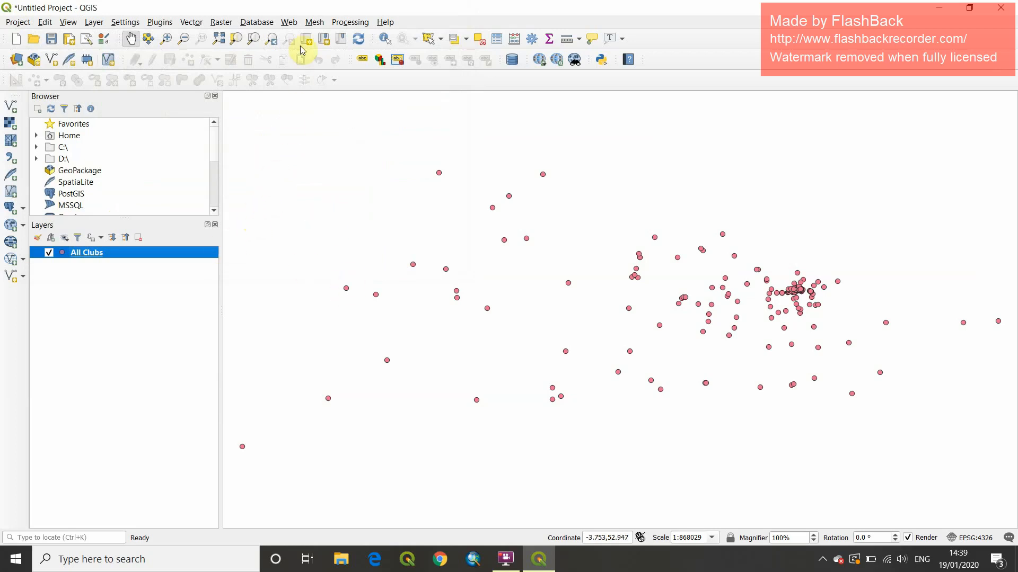
Step: Add the OSM Standard basemap from QuickMapServices to the project
click(289, 23)
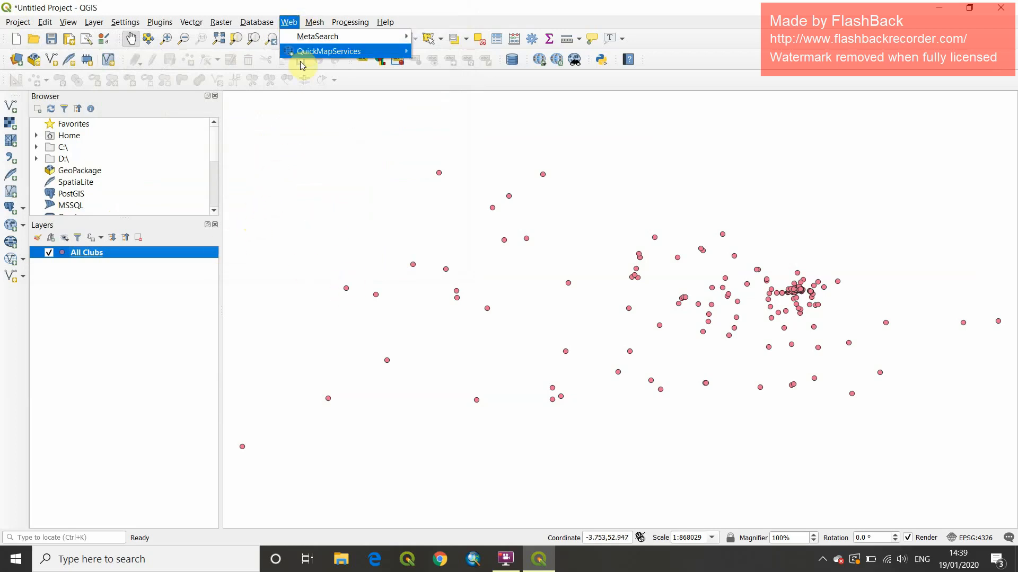
mouse_move(309, 52)
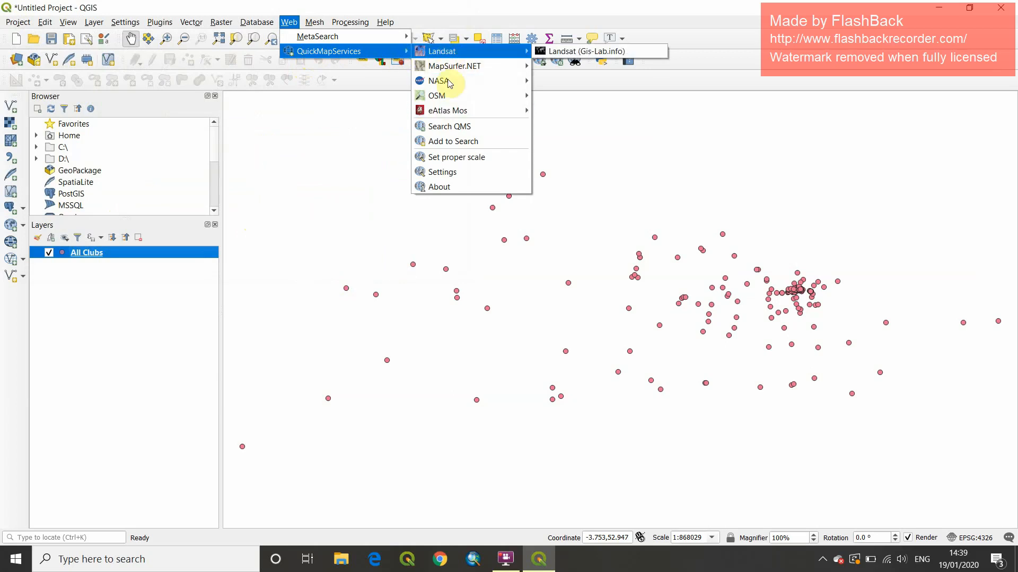
mouse_move(453, 95)
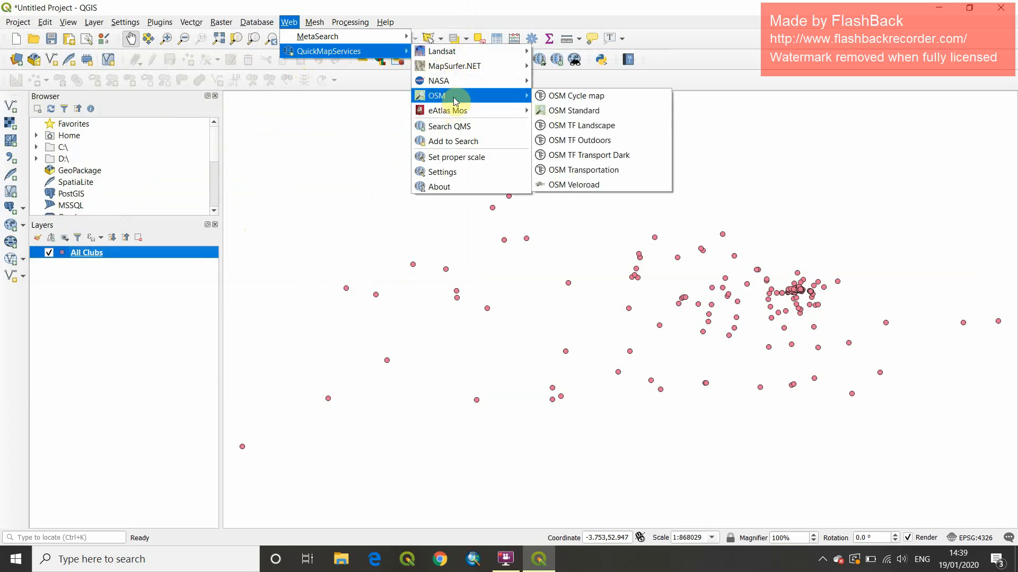
click(560, 114)
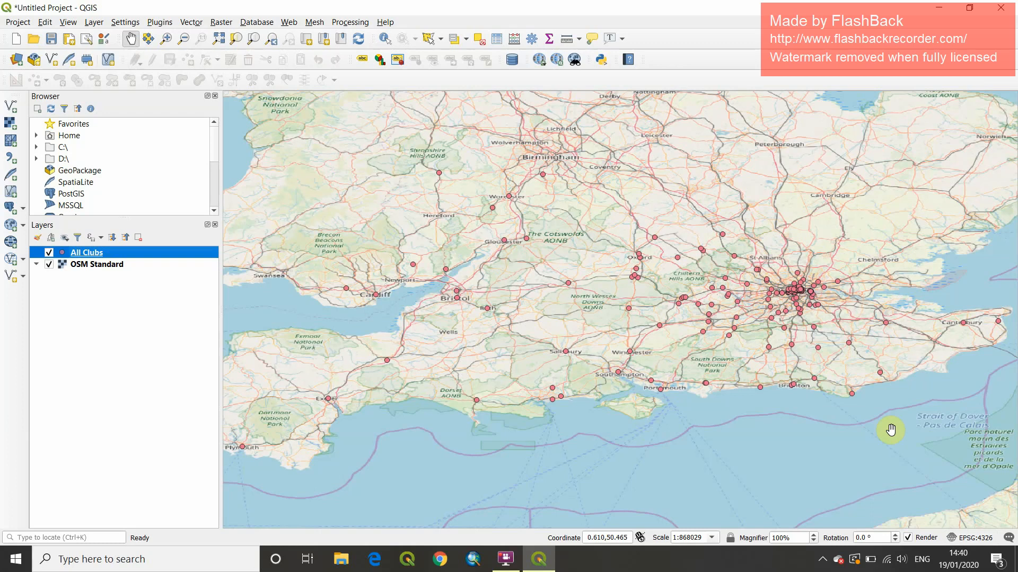
Step: Set the project's coordinate reference system to WGS 84 / Pseudo-Mercator (EPSG:3857) and apply it
click(966, 538)
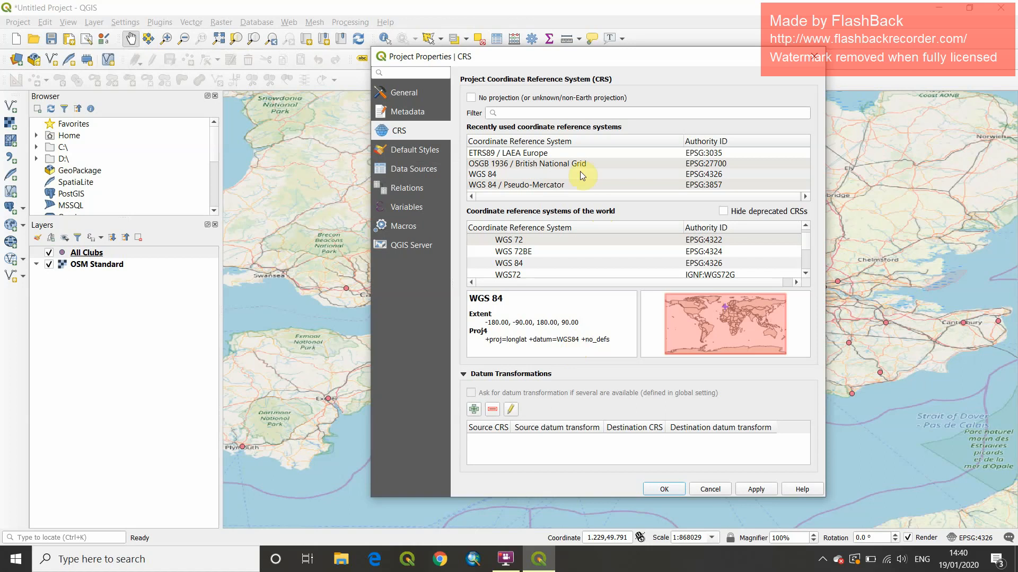
click(512, 189)
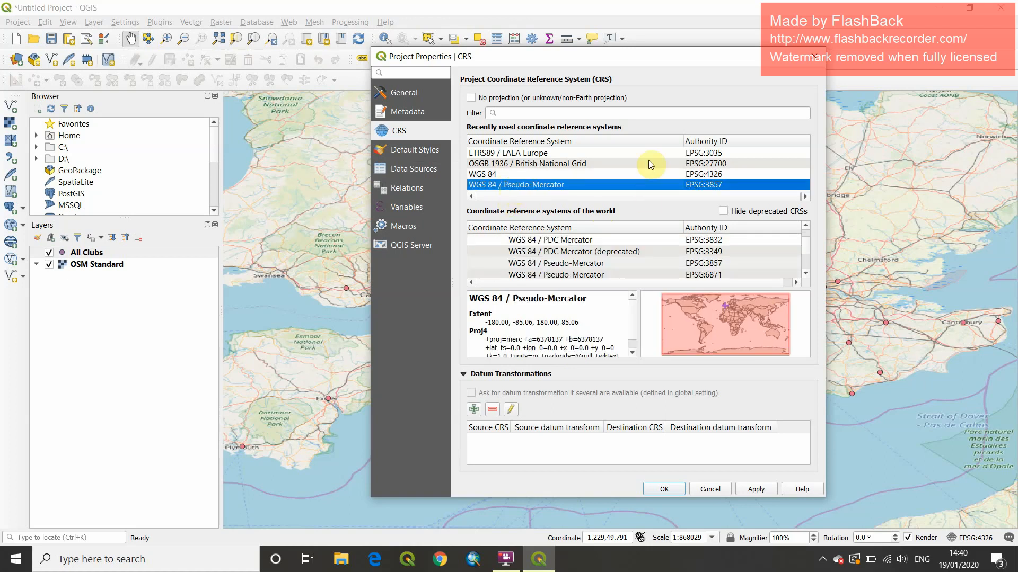
click(752, 488)
click(668, 495)
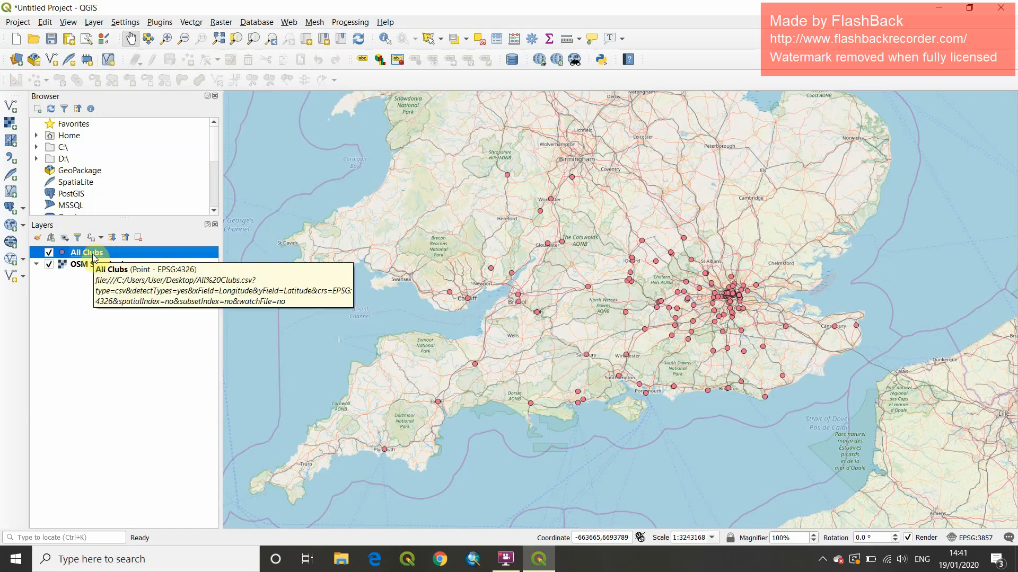
Step: Export the All Clubs layer as an ESRI Shapefile named All_Clubs_Jan2020 on the Desktop in EPSG:4326 - WGS 84, adding it to the map
right_click(94, 257)
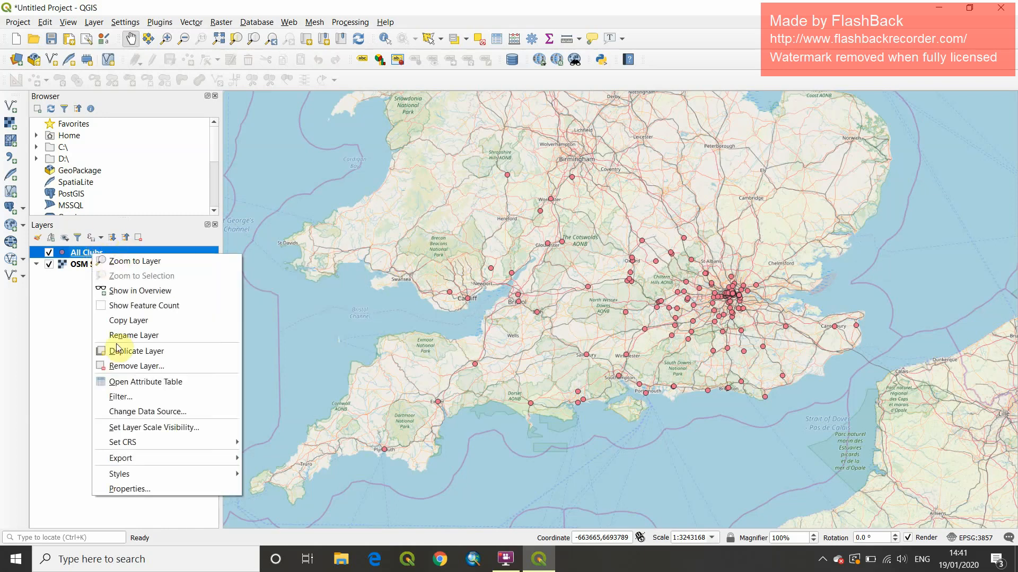
mouse_move(133, 461)
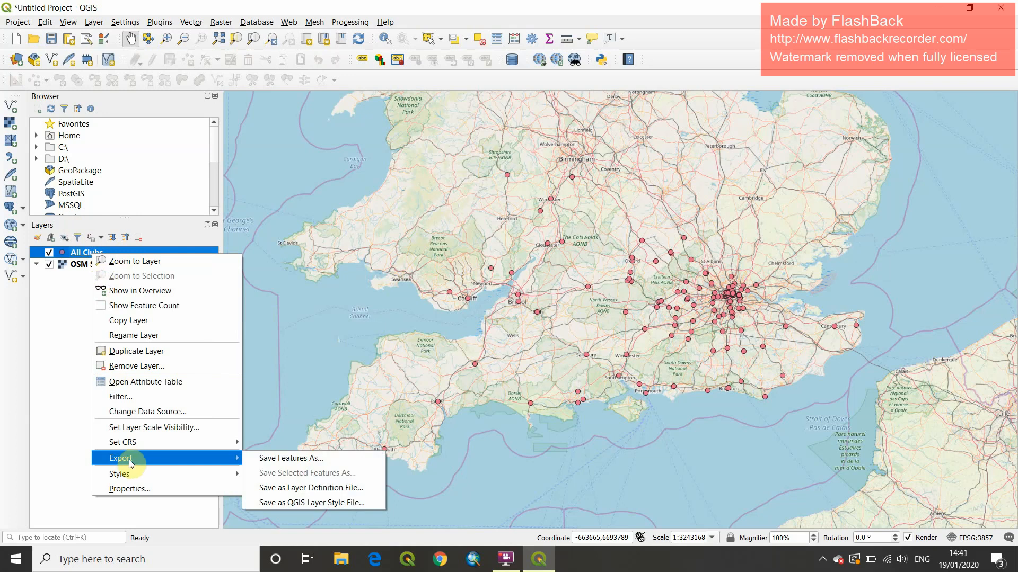
click(264, 459)
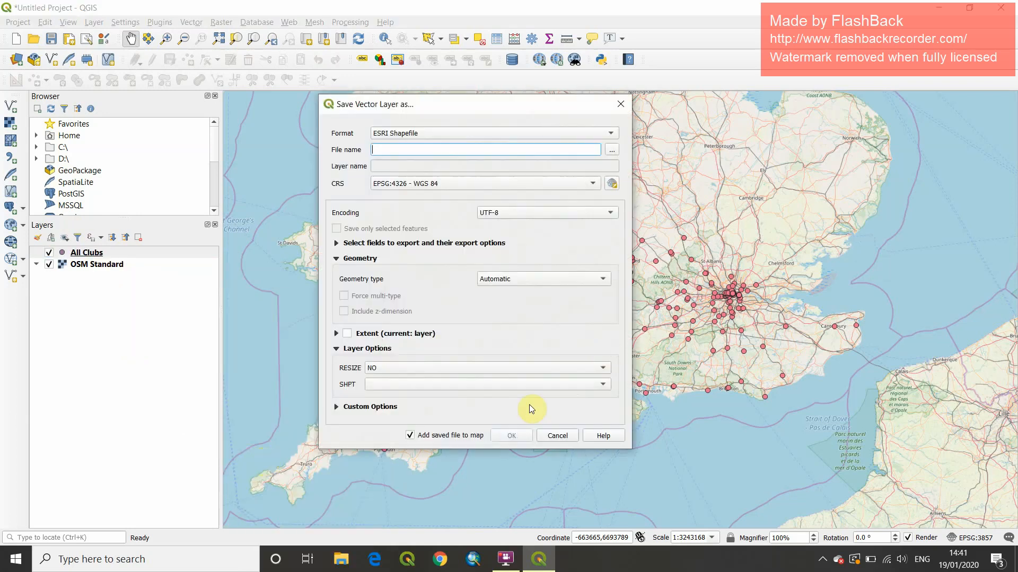
click(408, 137)
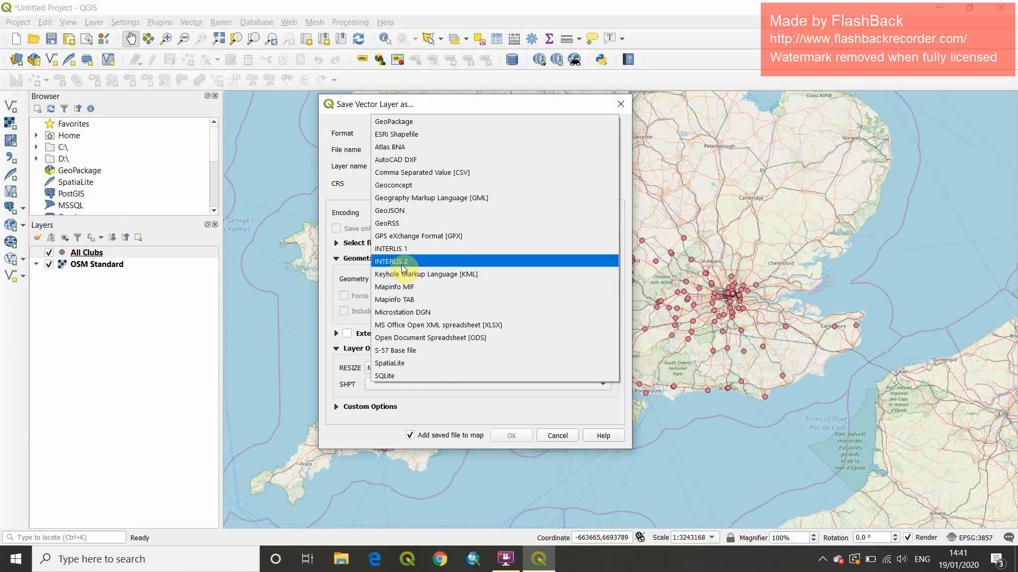
click(411, 137)
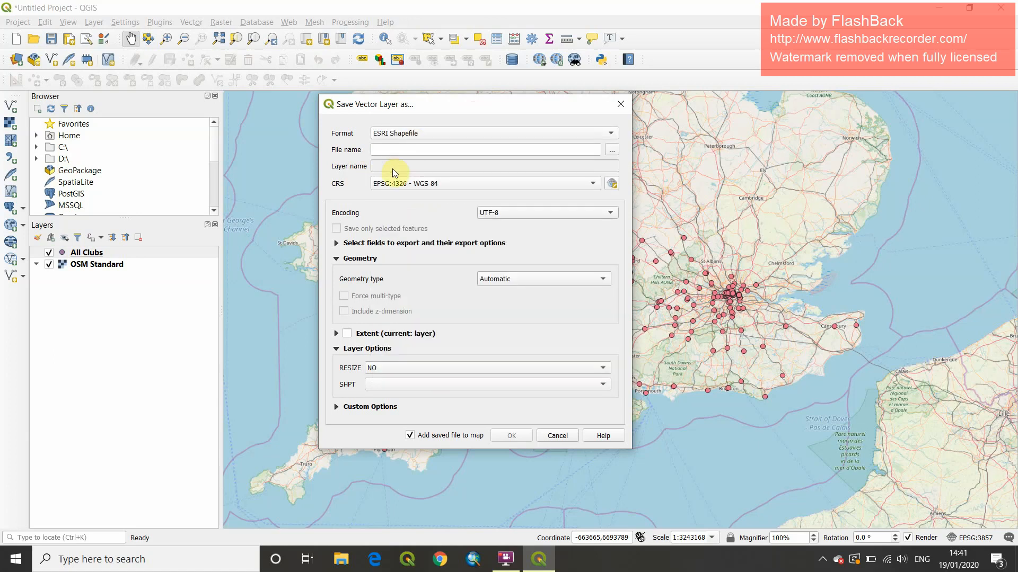
click(583, 151)
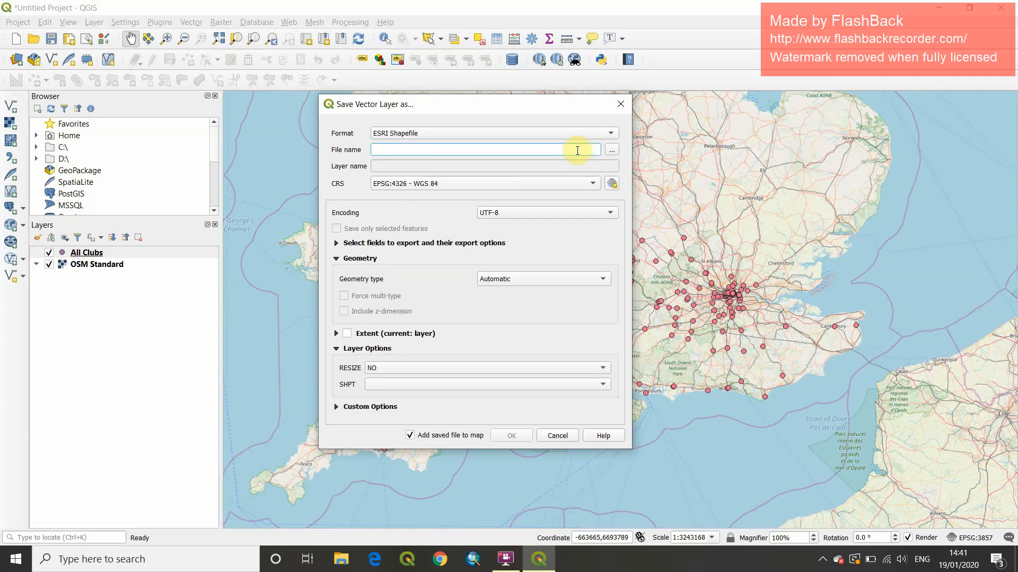
click(612, 152)
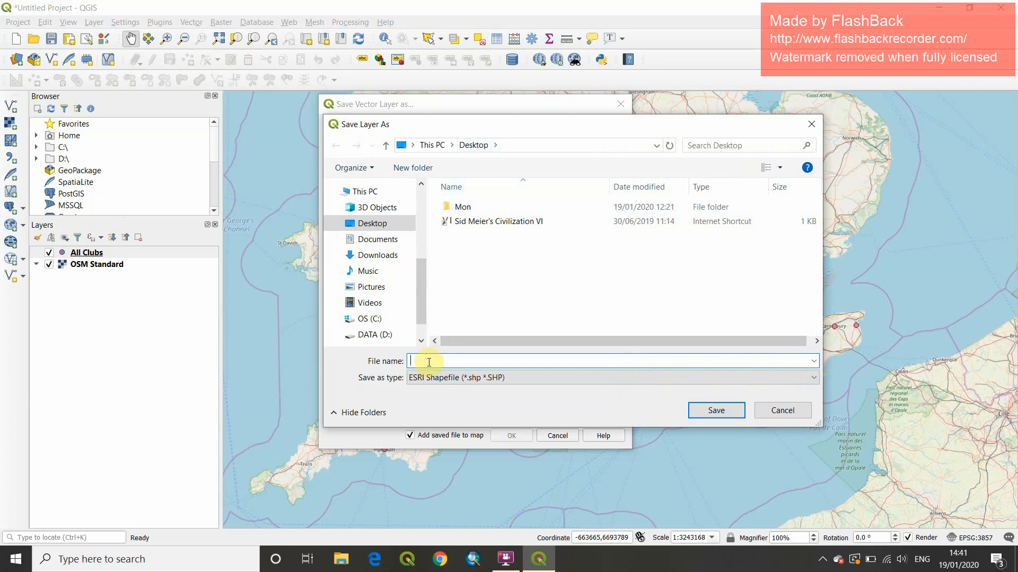
text(All_Clubs_Jan2020)
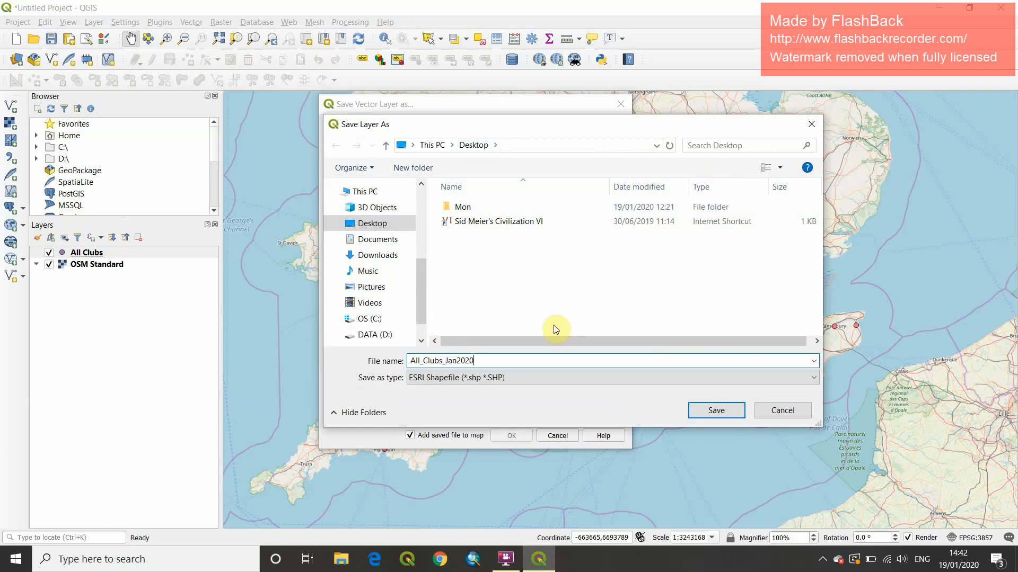
click(716, 410)
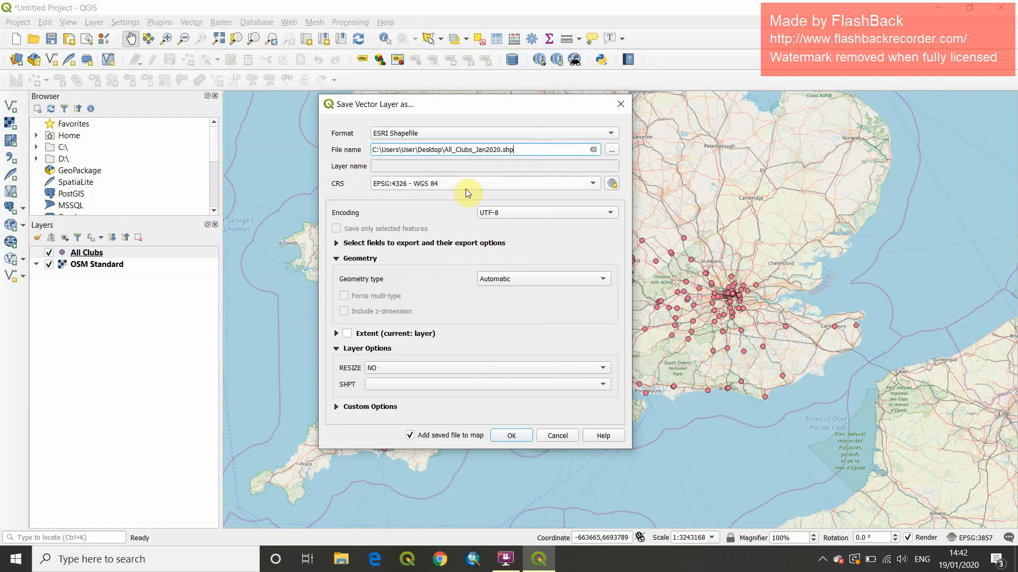
click(511, 437)
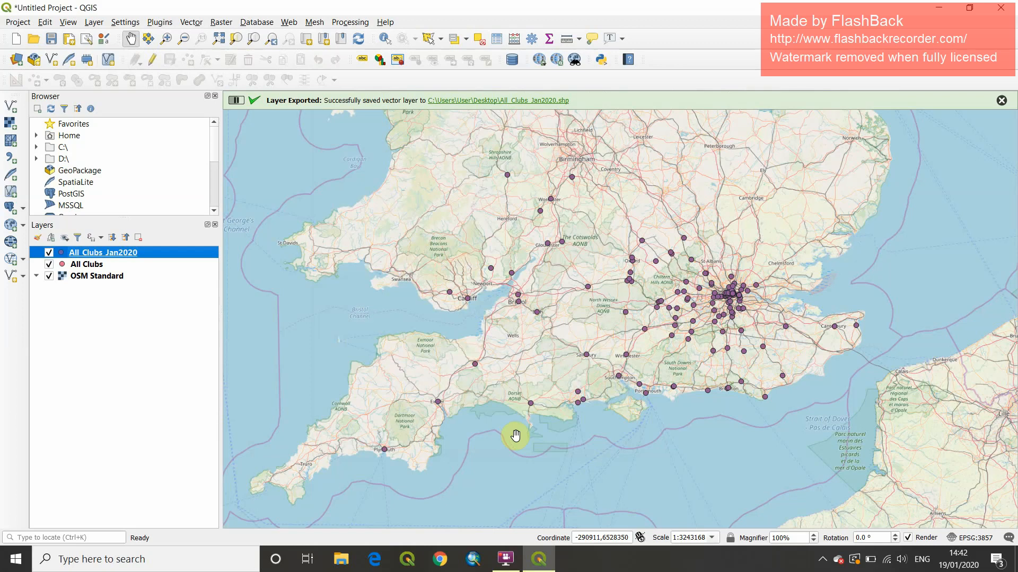
Step: Remove the original CSV-based All Clubs layer from the project
click(98, 268)
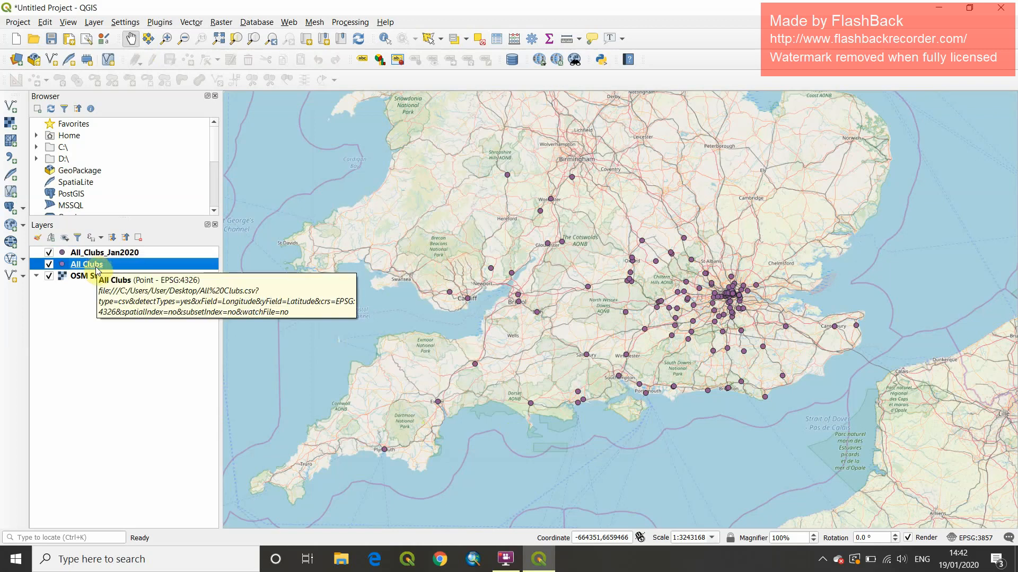
right_click(89, 263)
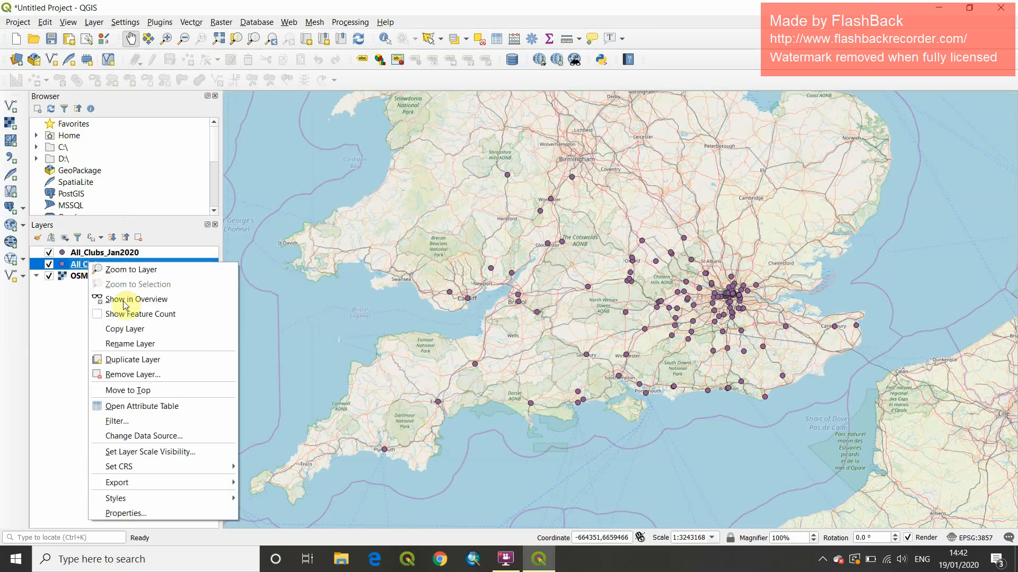
click(128, 376)
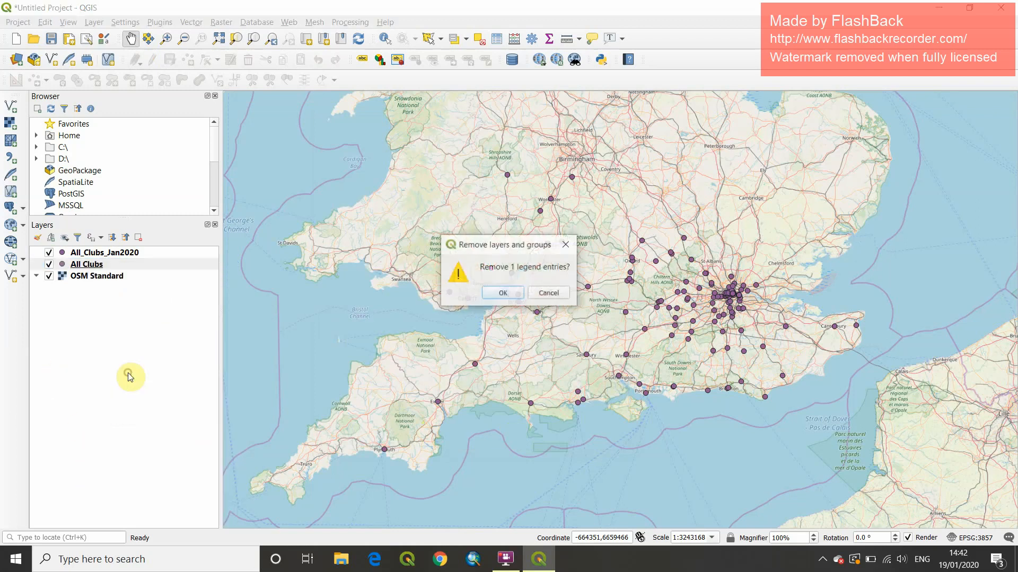
click(501, 294)
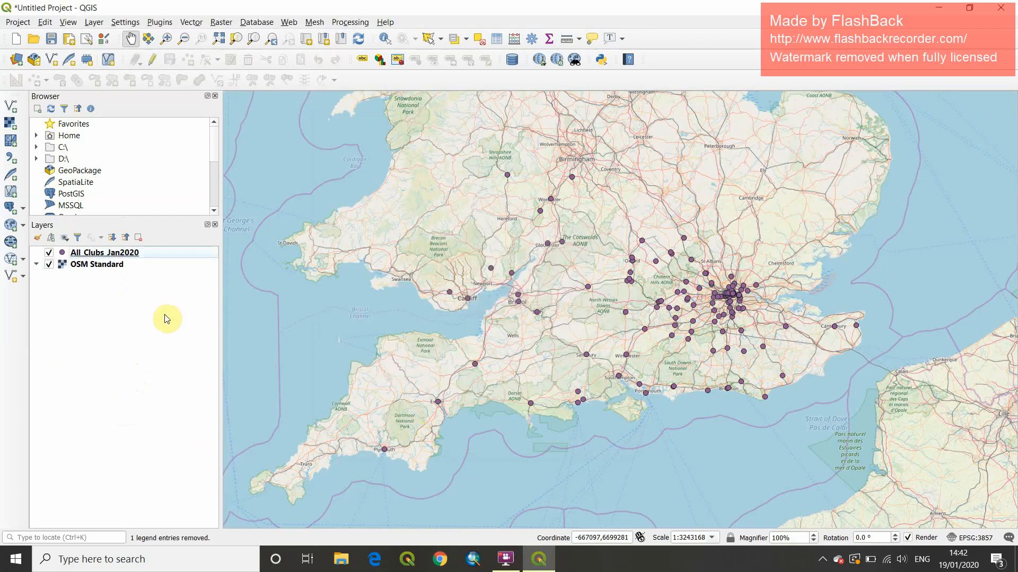